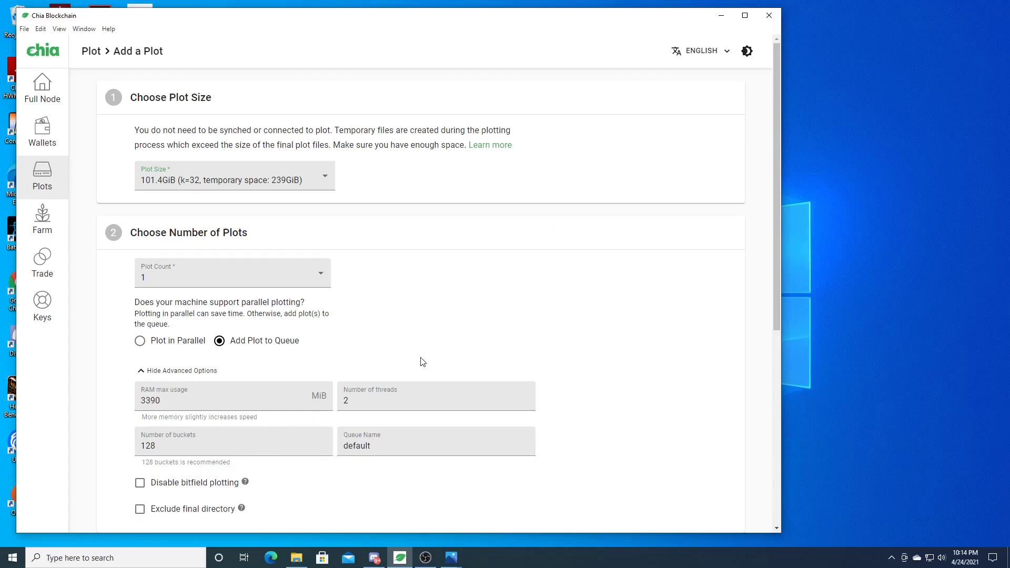
Open the badparalle.PNG screenshot in Photos, then switch to bad allocation.PNG
{"action": "left_click", "coordinate": [459, 564]}
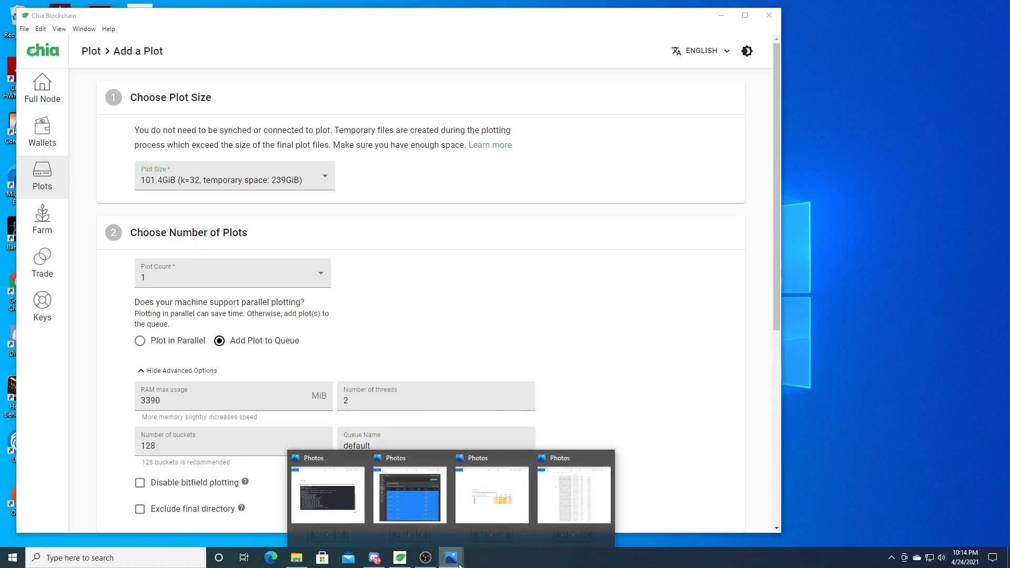
{"action": "left_click", "coordinate": [420, 517]}
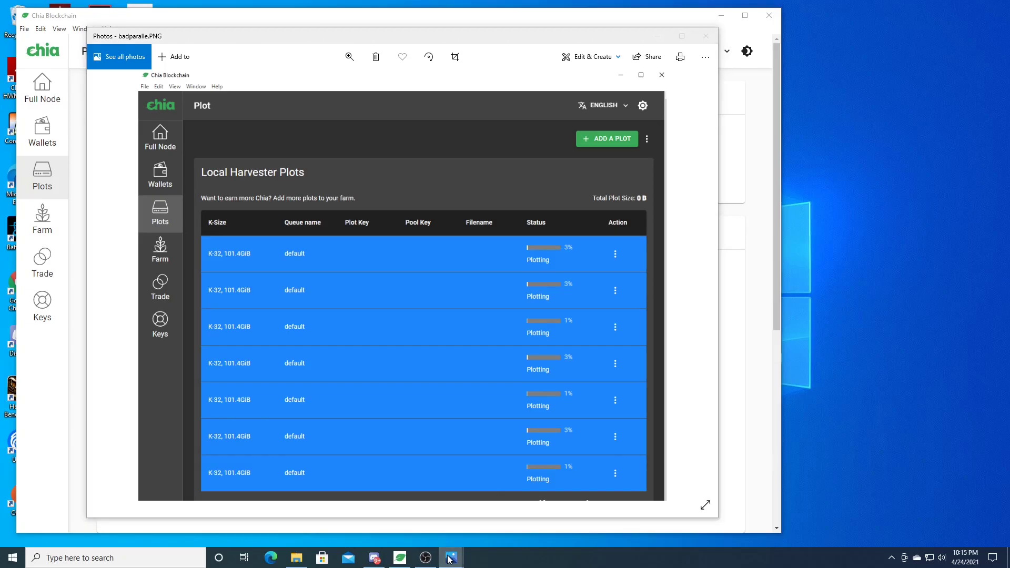
{"action": "mouse_move", "coordinate": [451, 557]}
{"action": "left_click", "coordinate": [349, 511]}
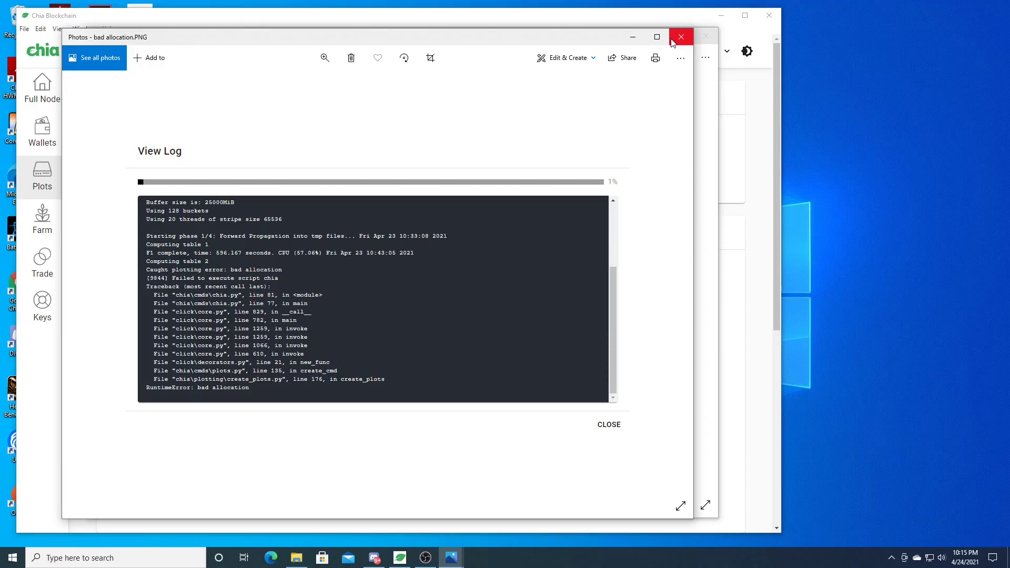
Bring the Chia Blockchain window with the Add a Plot form to the front
{"action": "left_click", "coordinate": [140, 19]}
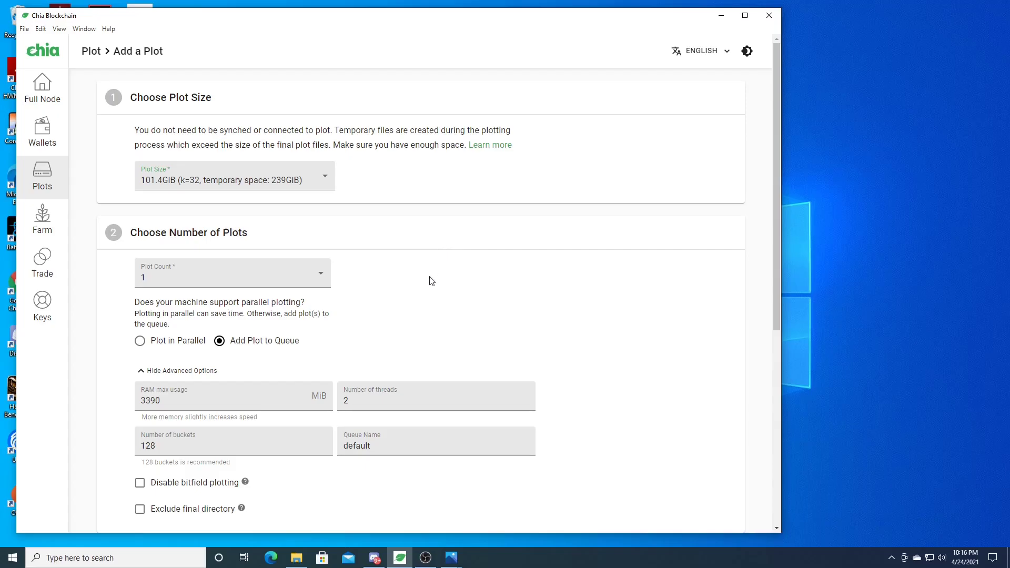
Choose Plot in Parallel and set Plot Count to 5 after briefly picking 7
{"action": "scroll", "coordinate": [431, 280], "scroll_direction": "down", "scroll_amount": 2}
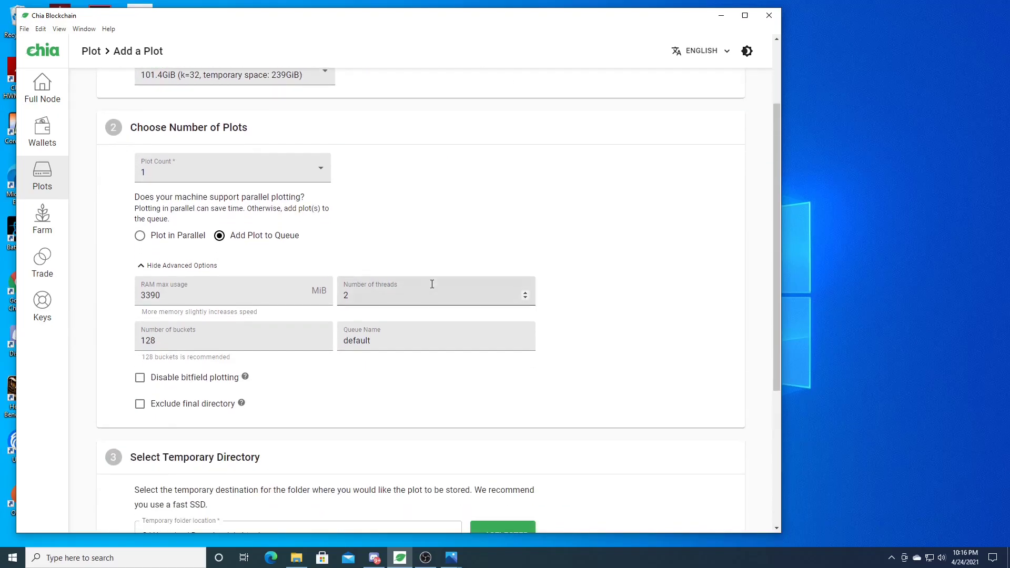
{"action": "scroll", "coordinate": [430, 280], "scroll_direction": "up", "scroll_amount": 1}
{"action": "scroll", "coordinate": [429, 279], "scroll_direction": "down", "scroll_amount": 1}
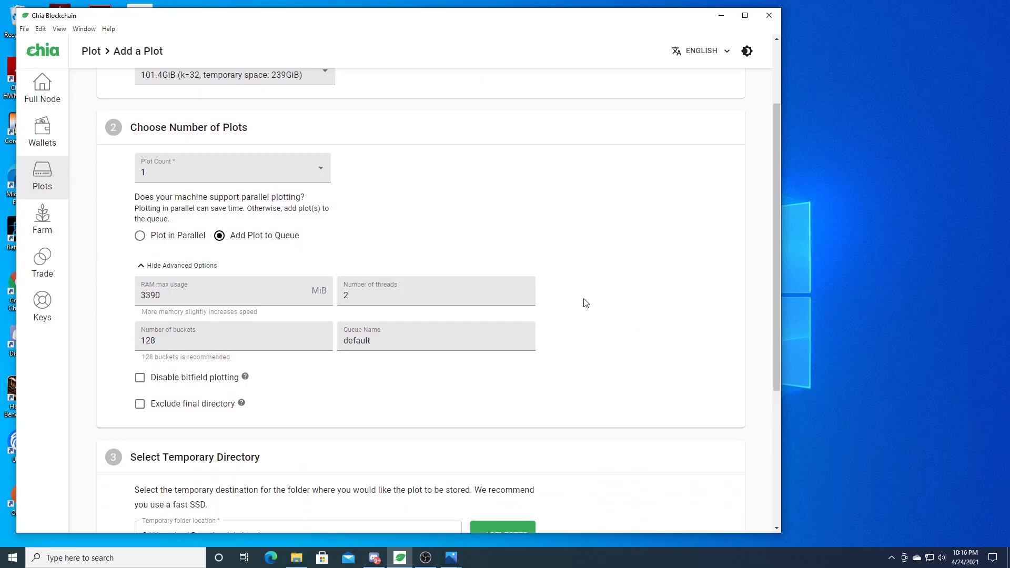
{"action": "left_click", "coordinate": [126, 229]}
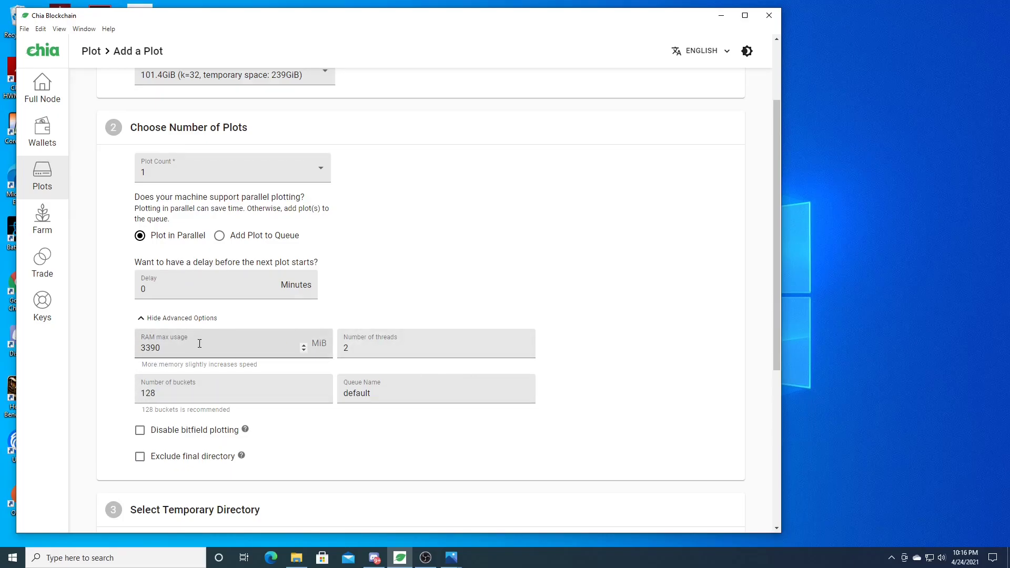
{"action": "left_click", "coordinate": [222, 177]}
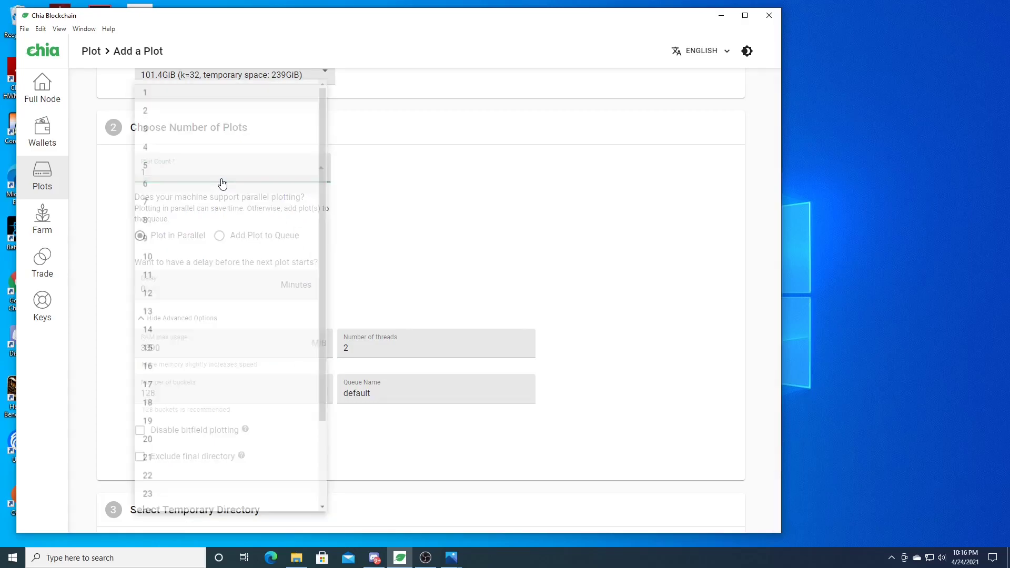
{"action": "left_click", "coordinate": [199, 205]}
{"action": "left_click", "coordinate": [221, 173]}
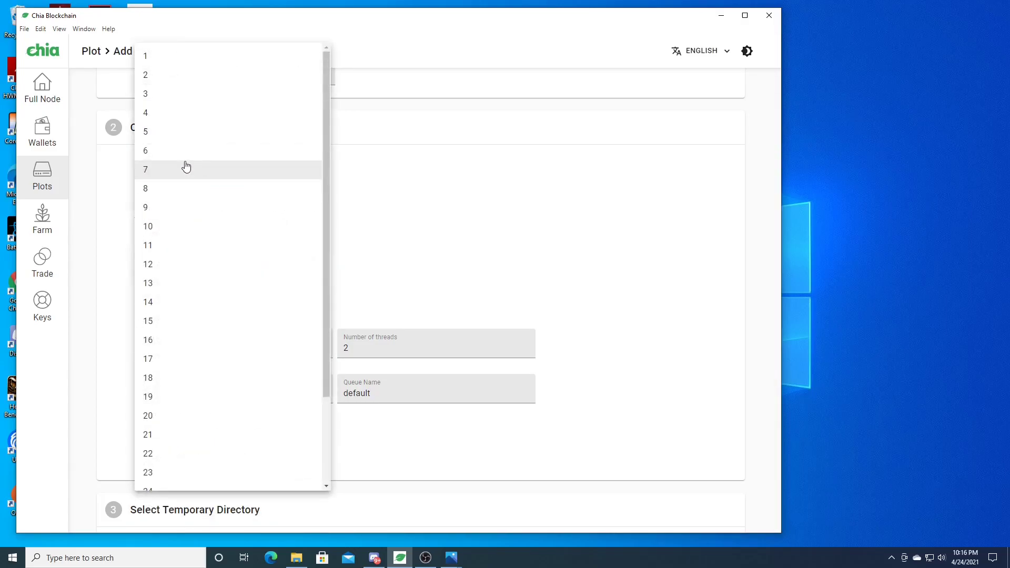
{"action": "left_click", "coordinate": [173, 133]}
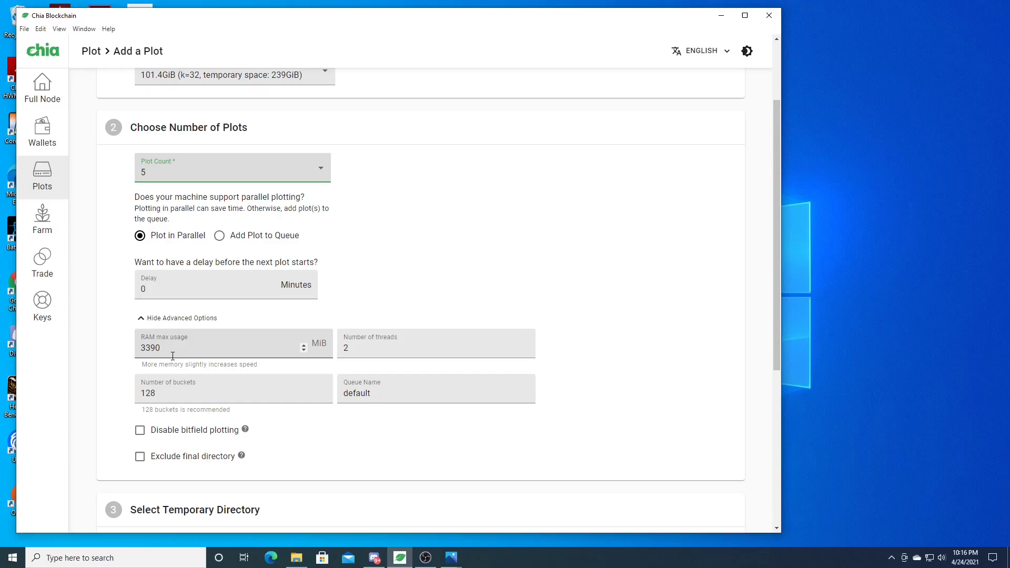
Enter 20000 MiB RAM max usage and try 10 threads before restoring 2
{"action": "left_click_drag", "start_coordinate": [173, 356], "coordinate": [118, 355]}
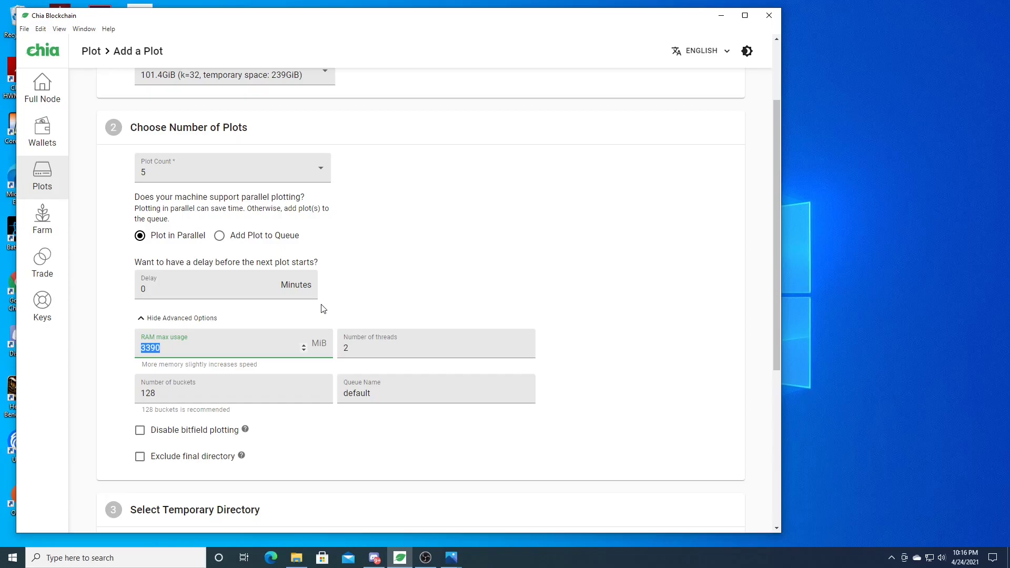
{"action": "type", "text": "20000"}
{"action": "left_click", "coordinate": [372, 349]}
{"action": "key", "text": "BackSpace"}
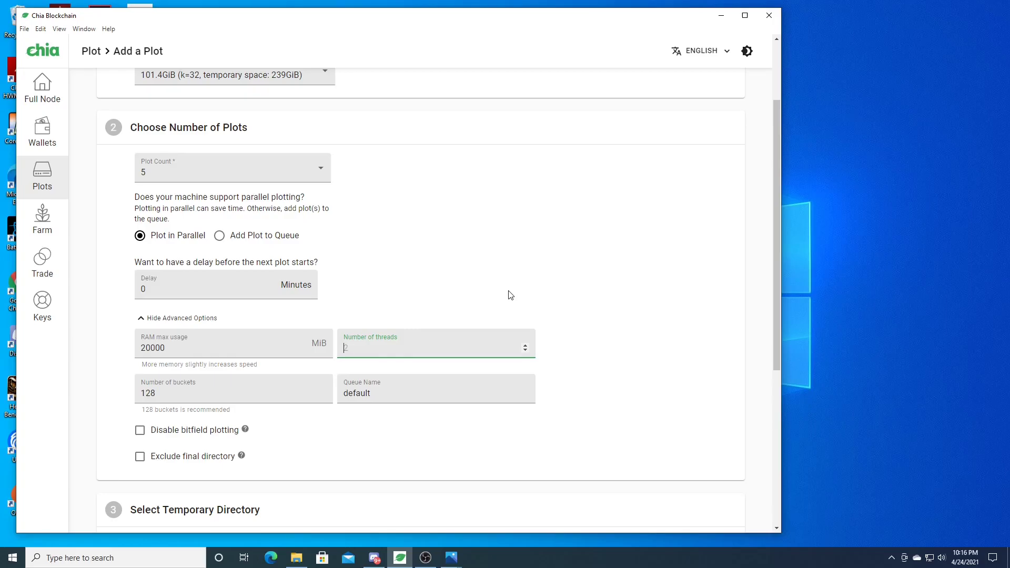
{"action": "type", "text": "10"}
{"action": "key", "text": "BackSpace"}
{"action": "key", "text": "BackSpace"}
{"action": "type", "text": "2"}
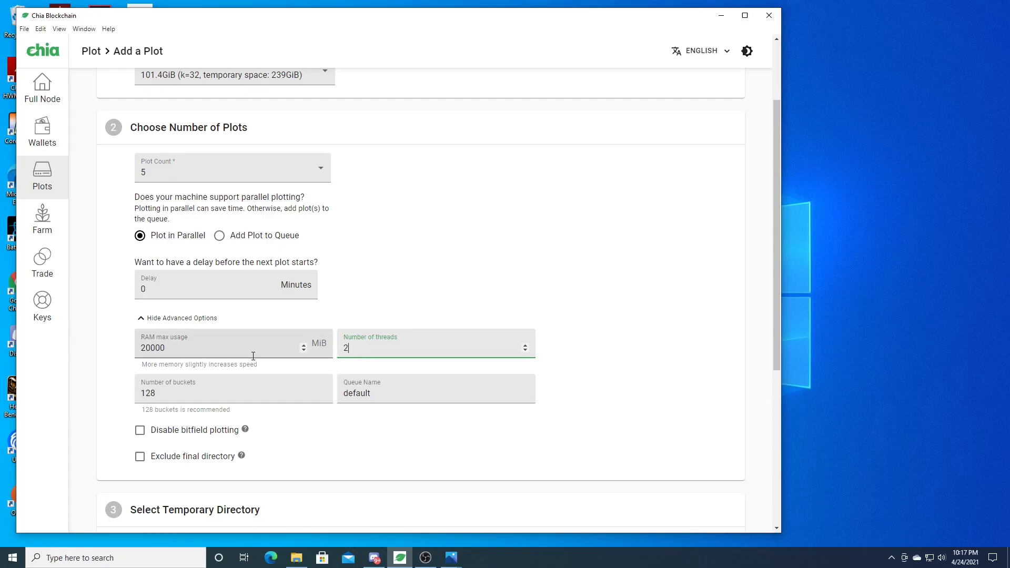
Try RAM values 3400 and 4000 MiB, then settle back on 20000 MiB
{"action": "left_click_drag", "start_coordinate": [252, 354], "coordinate": [112, 356]}
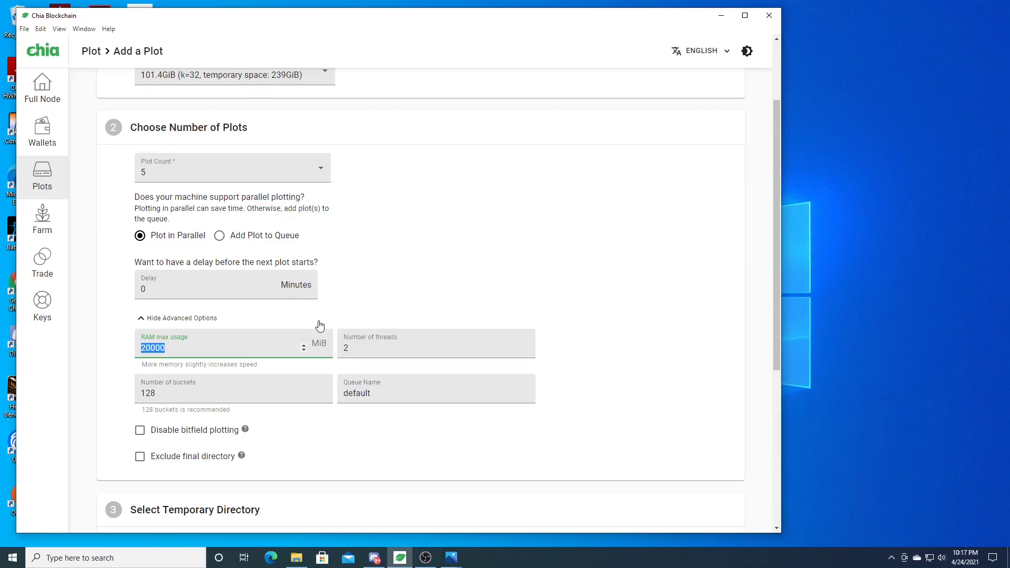
{"action": "type", "text": "3400"}
{"action": "left_click_drag", "start_coordinate": [181, 347], "coordinate": [124, 360]}
{"action": "type", "text": "4000"}
{"action": "left_click_drag", "start_coordinate": [180, 345], "coordinate": [97, 361]}
{"action": "type", "text": "20000"}
Search 'advanced' and reach Performance Options' virtual memory section showing a 9728 MB paging file
{"action": "left_click", "coordinate": [121, 558]}
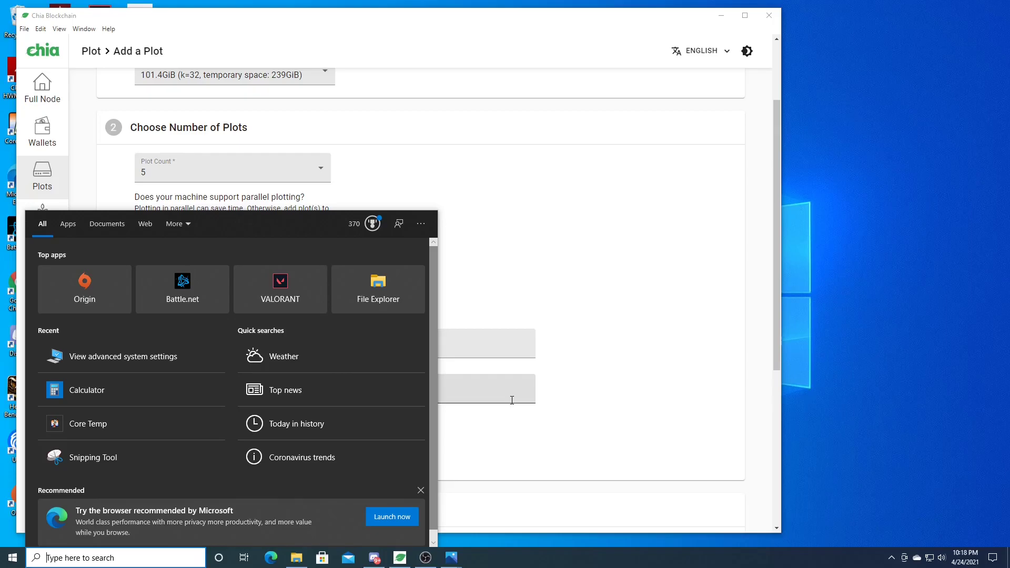
{"action": "type", "text": "adv"}
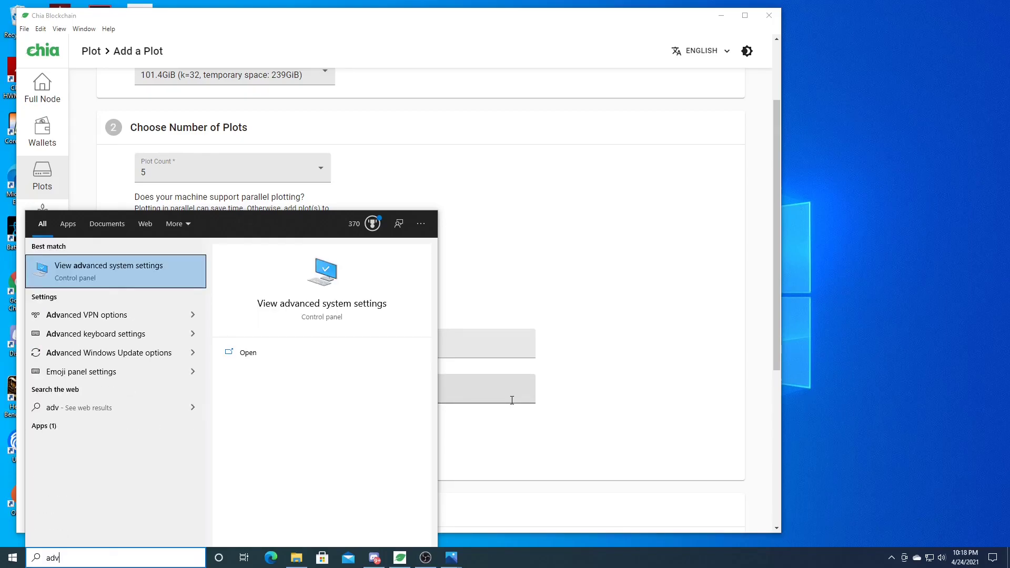
{"action": "type", "text": "anced"}
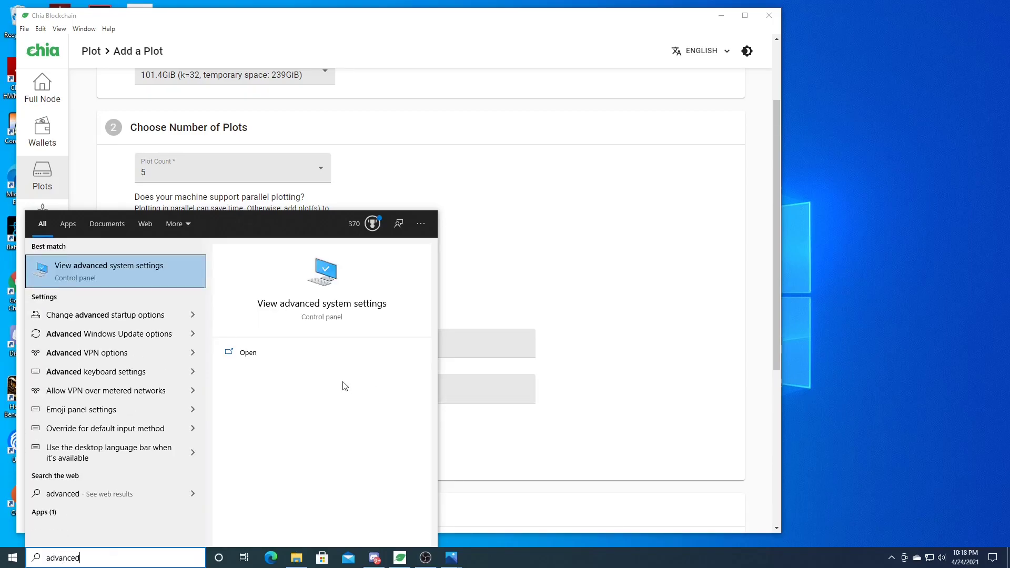
{"action": "left_click", "coordinate": [131, 267]}
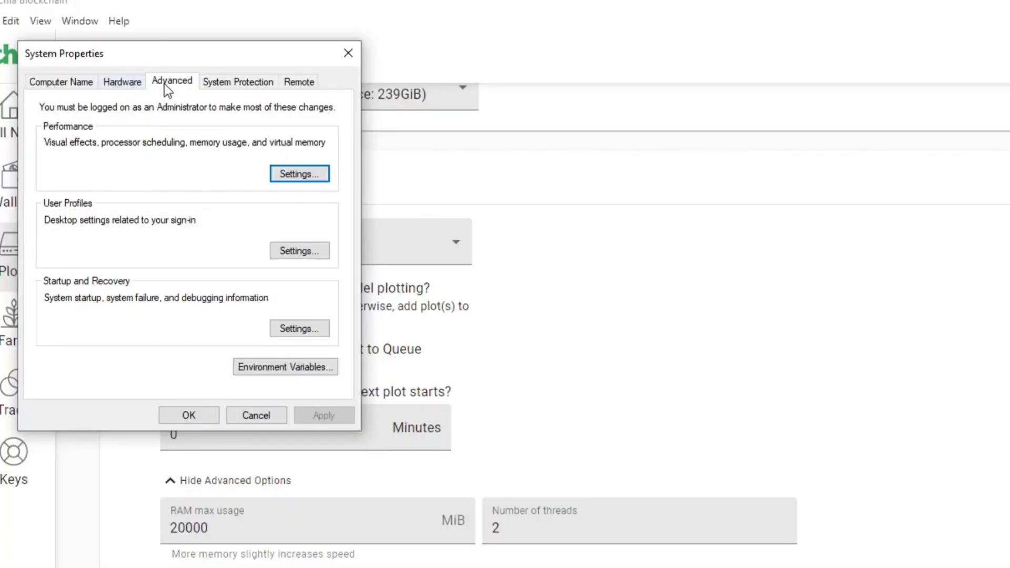
{"action": "left_click", "coordinate": [308, 173]}
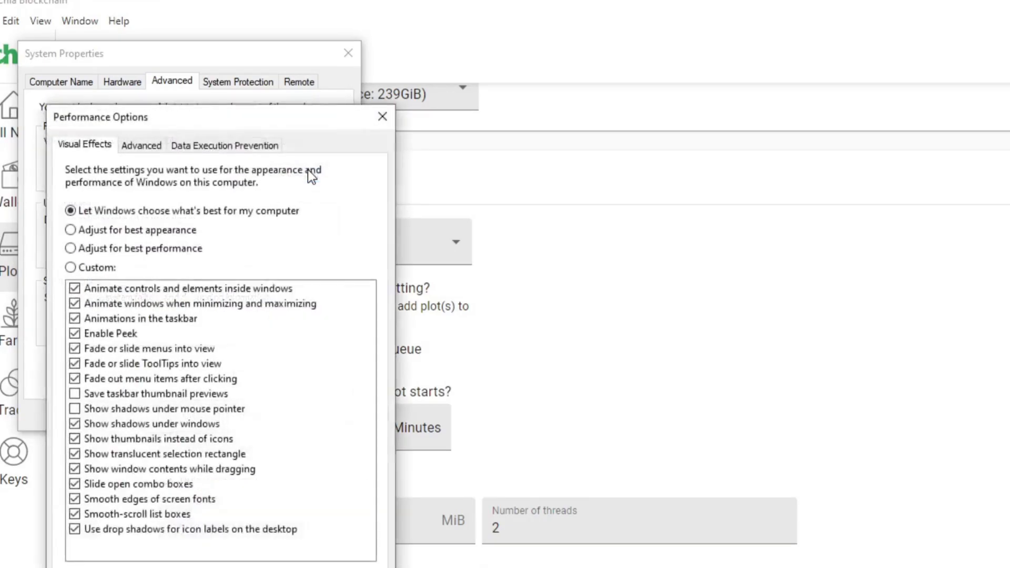
{"action": "left_click", "coordinate": [155, 146]}
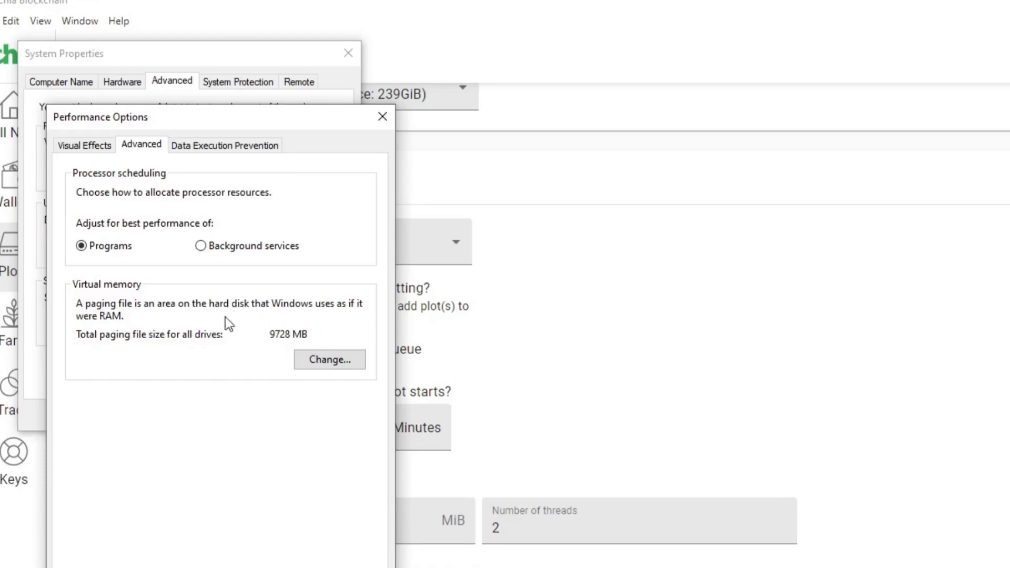
Set drive C's paging file to System managed size after trying no-paging and custom options
{"action": "left_click", "coordinate": [319, 362]}
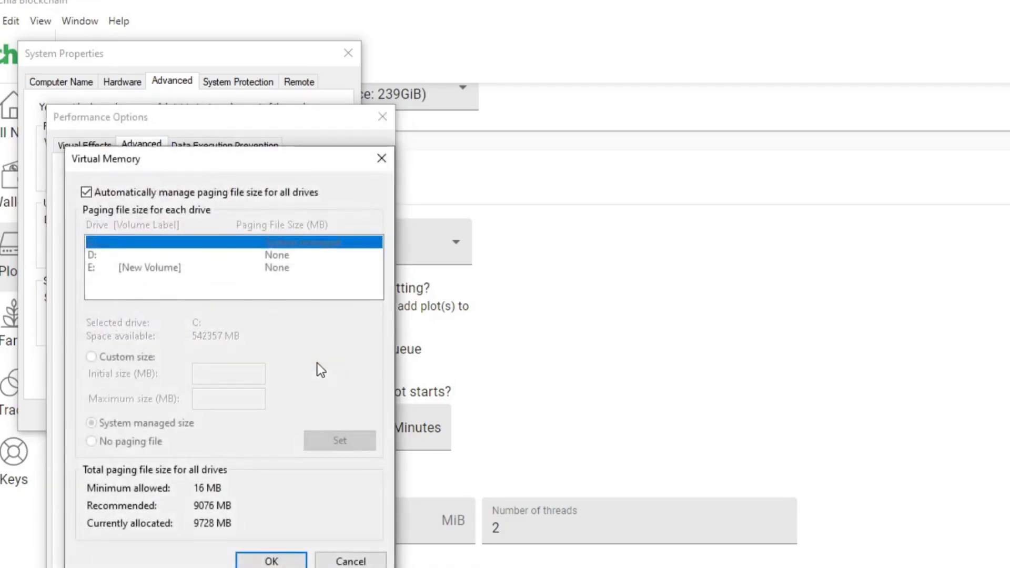
{"action": "left_click", "coordinate": [117, 190]}
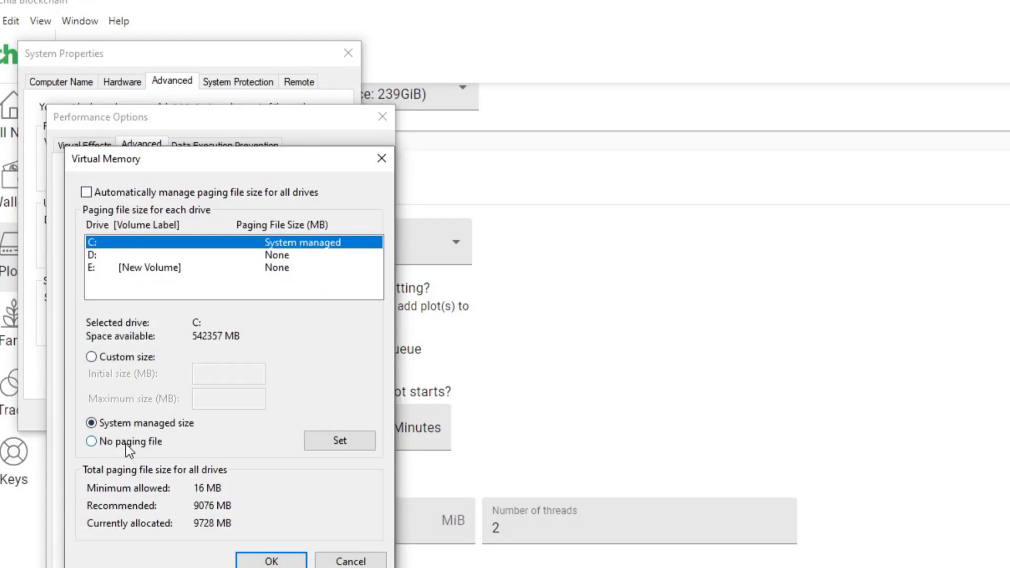
{"action": "left_click", "coordinate": [125, 444]}
{"action": "left_click", "coordinate": [127, 192]}
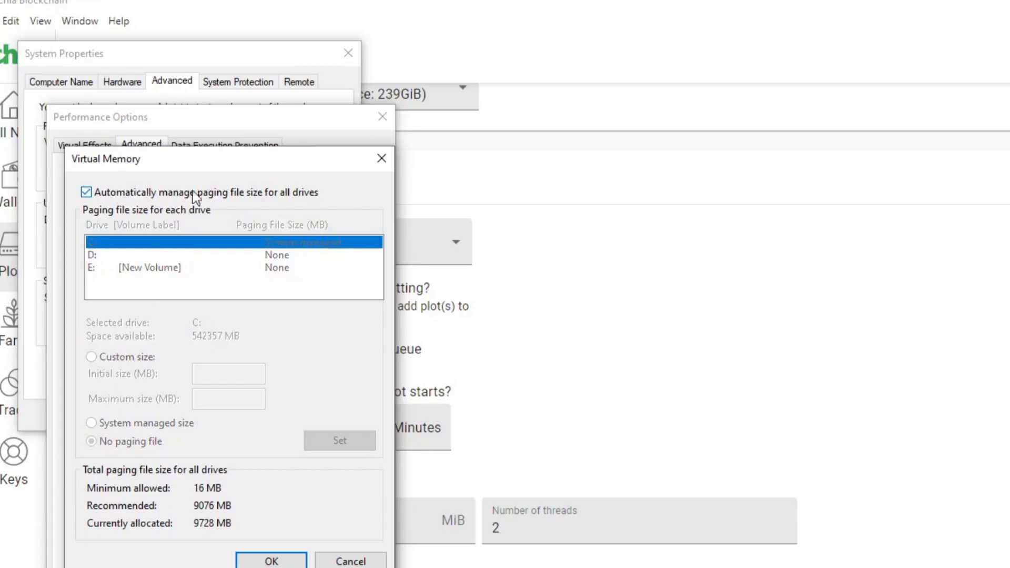
{"action": "left_click", "coordinate": [219, 191]}
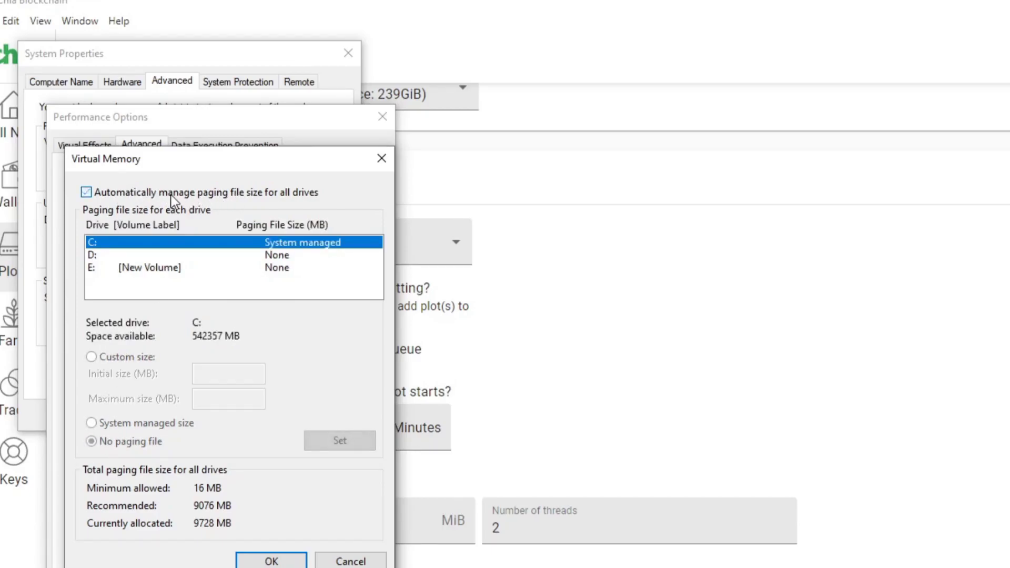
{"action": "left_click", "coordinate": [123, 363]}
{"action": "left_click", "coordinate": [131, 424]}
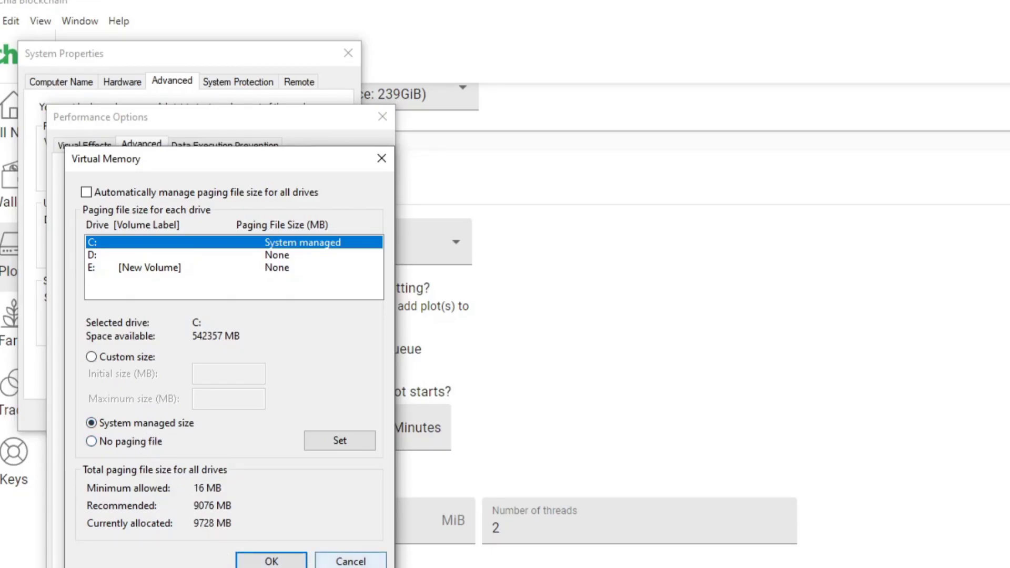
Confirm with OK and close Virtual Memory, Performance Options and System Properties
{"action": "left_click", "coordinate": [351, 561]}
{"action": "left_click", "coordinate": [331, 490]}
{"action": "left_click", "coordinate": [258, 413]}
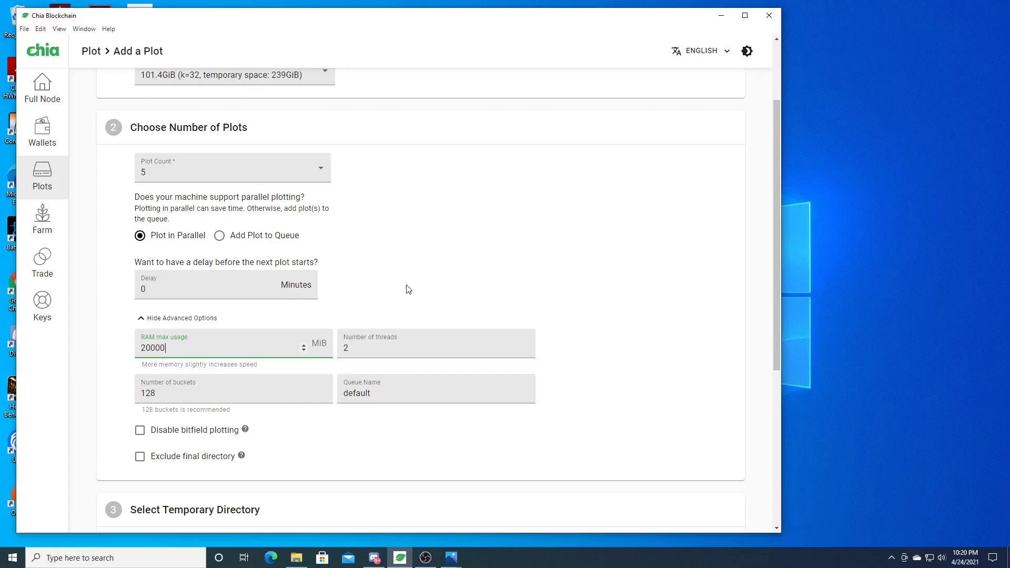
Alt+Tab to the Photos window showing badparalle.PNG with seven parallel k-32 plots
{"action": "key", "text": "alt+Tab"}
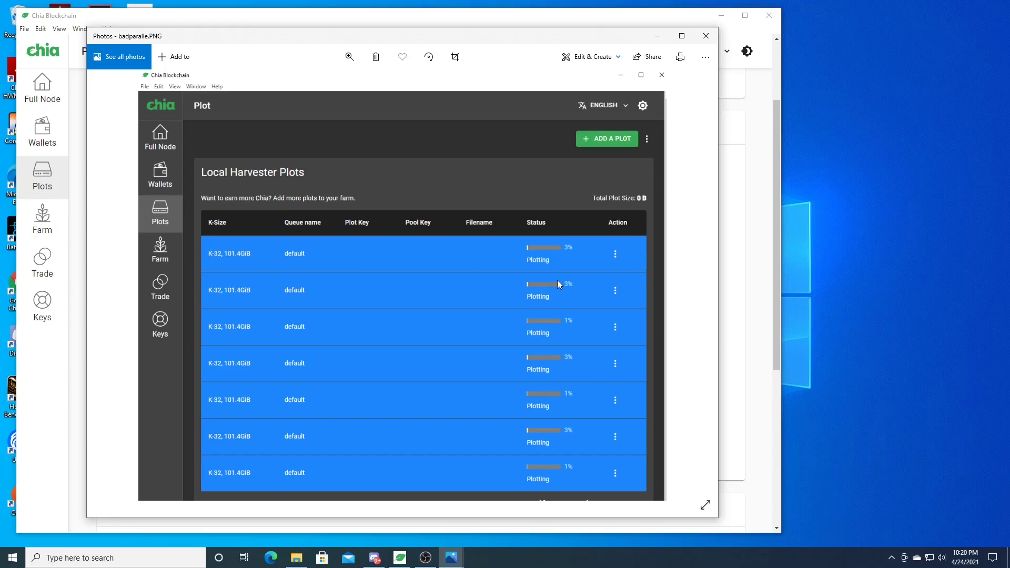
View chiaendtask.PNG, then clear tempfold.PNG showing leftover plot-k32 TMP files
{"action": "left_click", "coordinate": [456, 559]}
{"action": "left_click", "coordinate": [491, 526]}
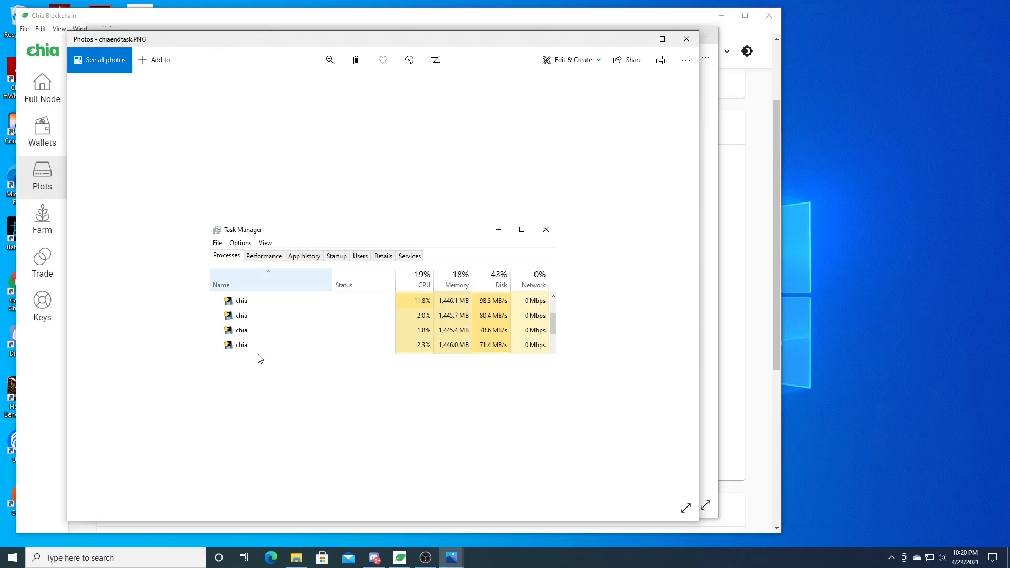
{"action": "left_click", "coordinate": [451, 557]}
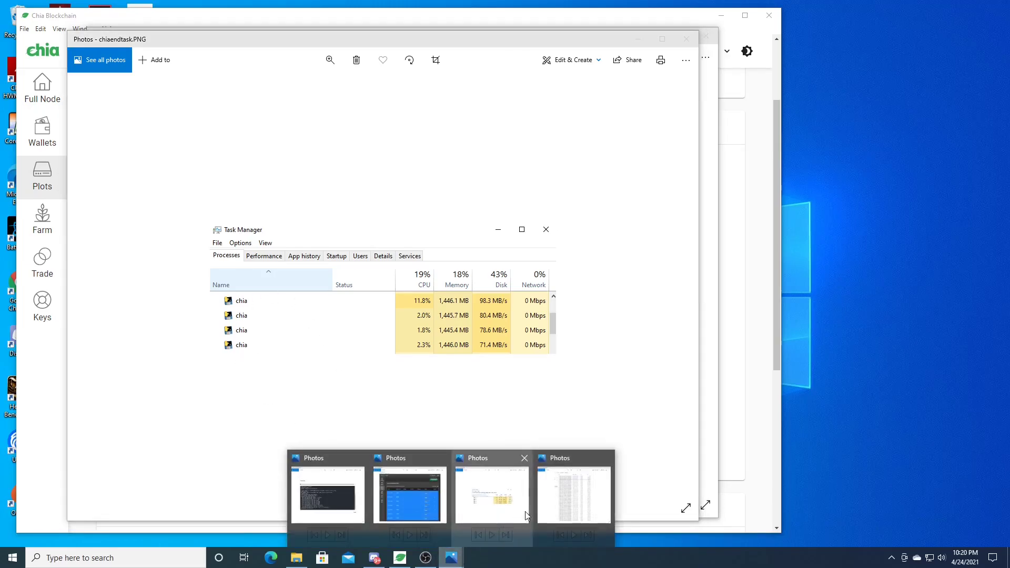
{"action": "left_click", "coordinate": [557, 491]}
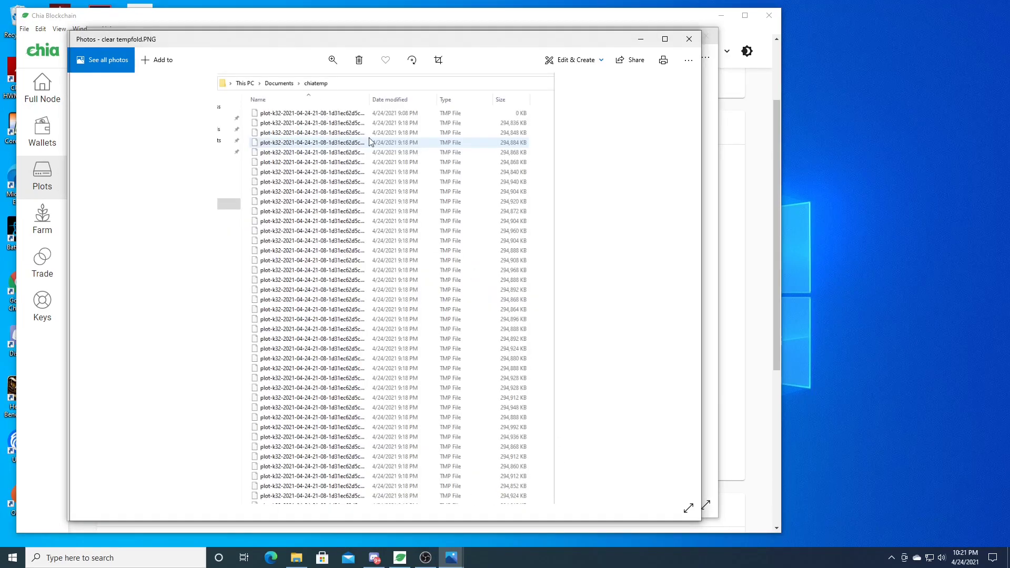